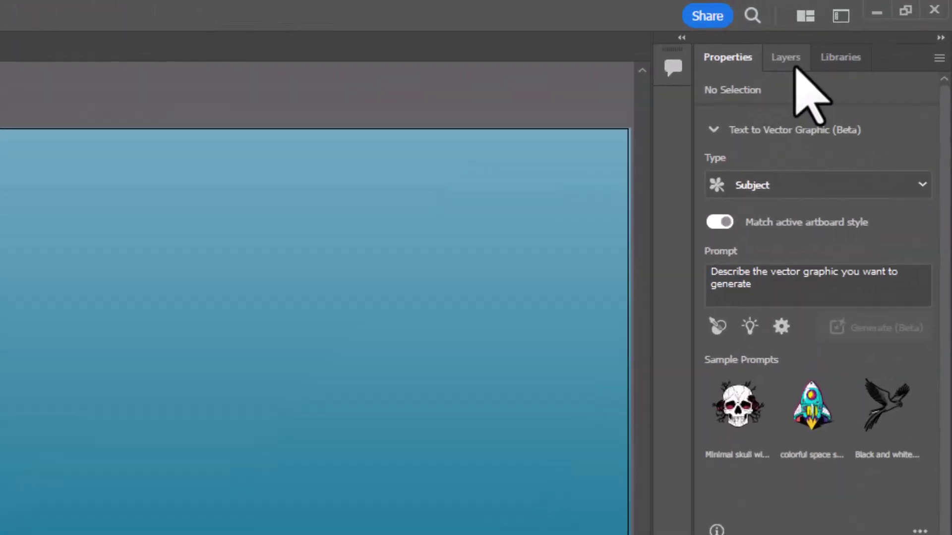
# Lock the Front sand and Back sand background elements in Layer 1.
pyautogui.click(787, 59)
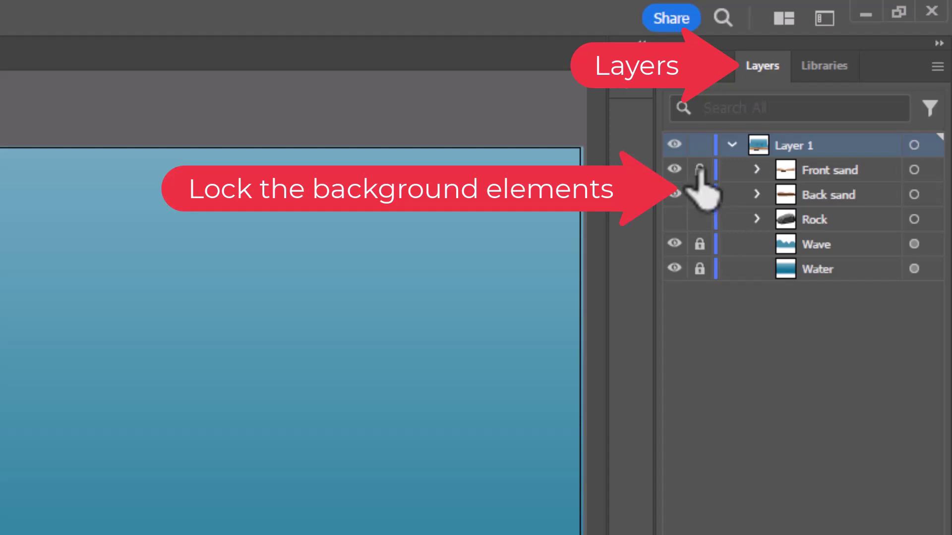
pyautogui.click(699, 195)
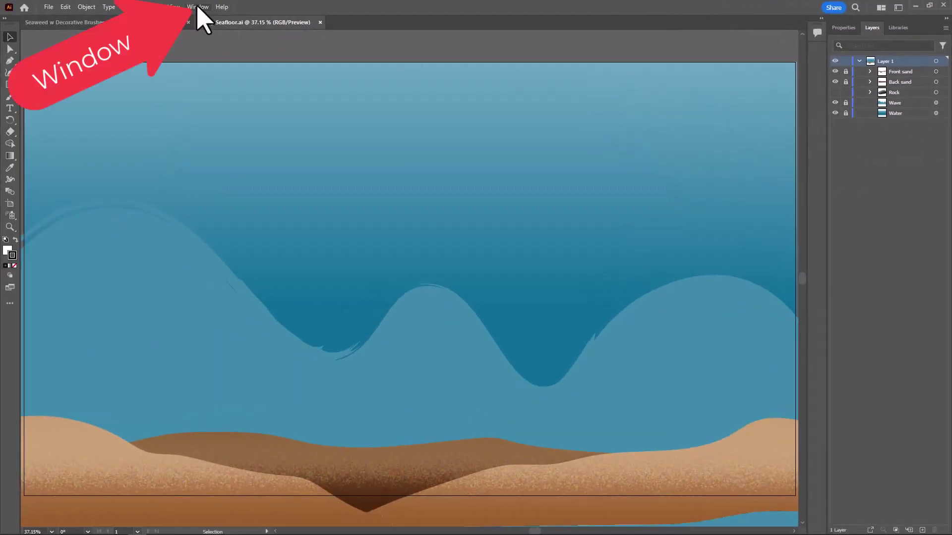
# Bring up Brushes, Swatches and Color Guide, and arrange them side by side over the upper part of the artboard.
pyautogui.click(197, 7)
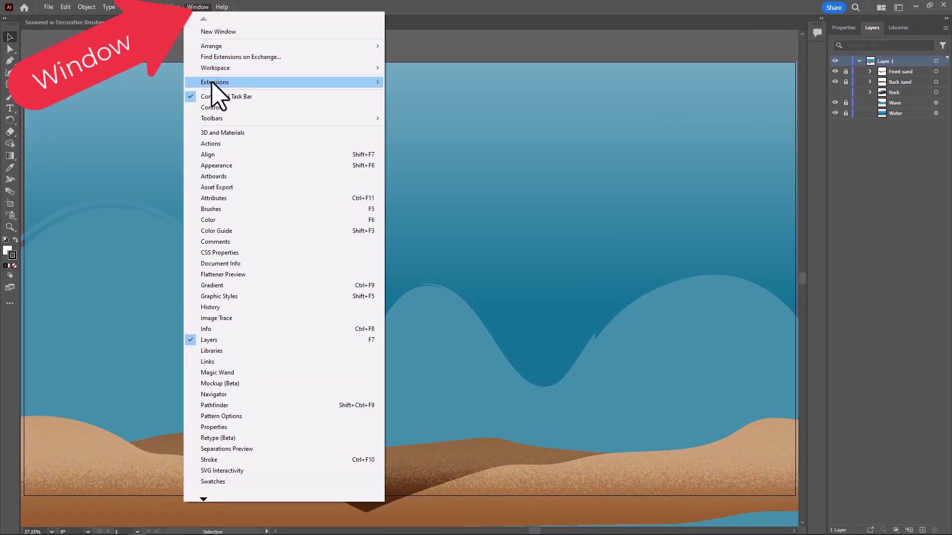
pyautogui.click(214, 209)
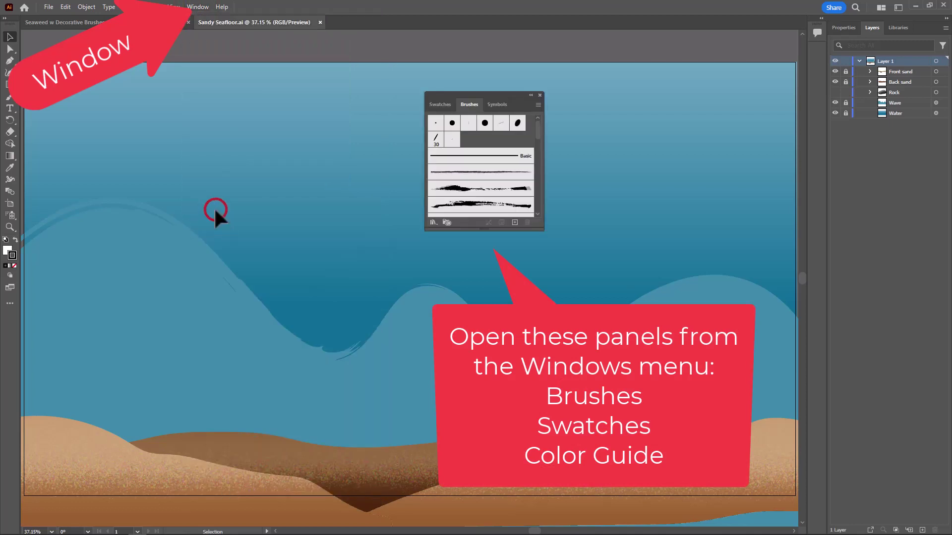
pyautogui.moveTo(446, 96); pyautogui.dragTo(372, 48)
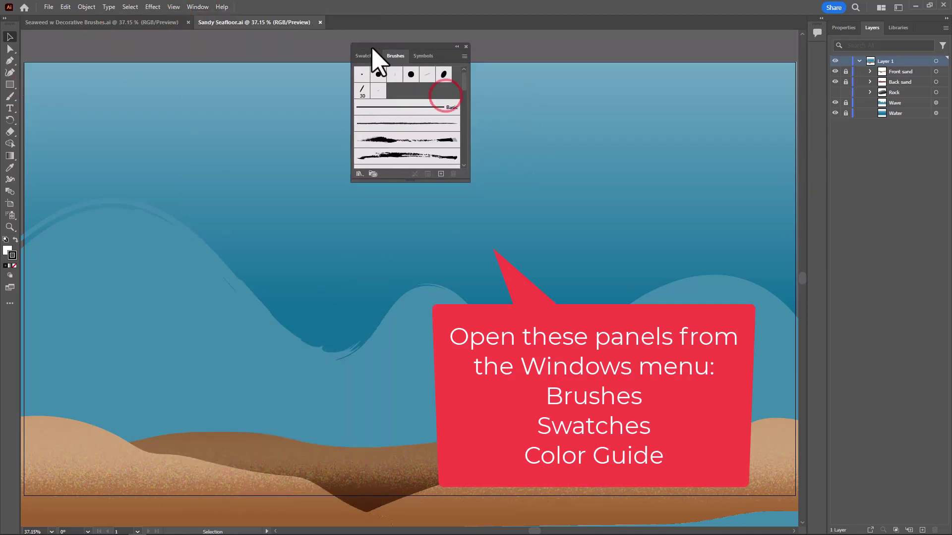
pyautogui.click(367, 56)
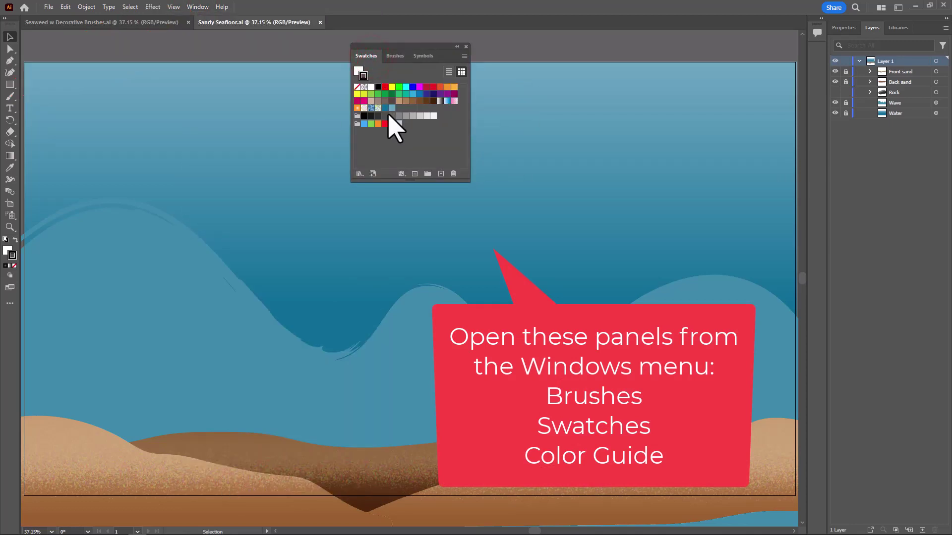
pyautogui.click(197, 7)
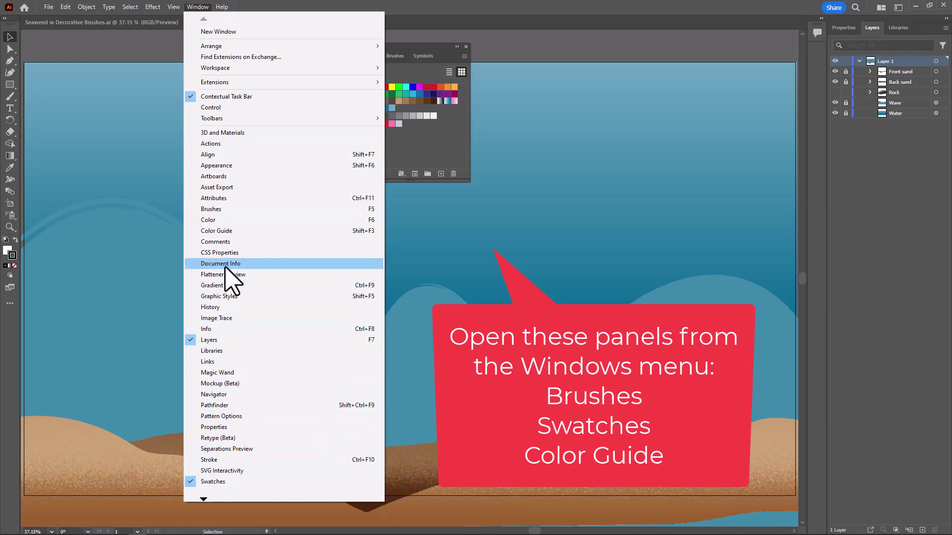
pyautogui.click(226, 232)
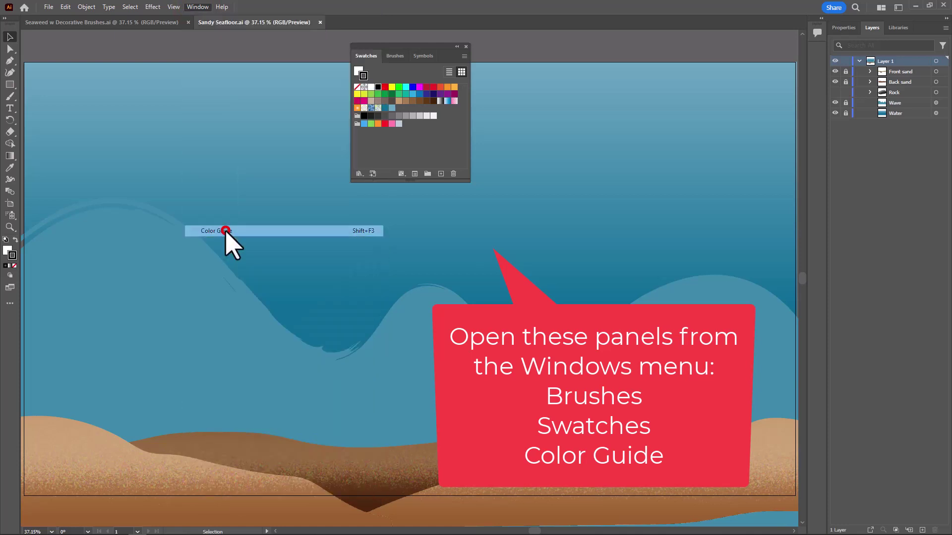
pyautogui.moveTo(549, 48); pyautogui.dragTo(561, 45)
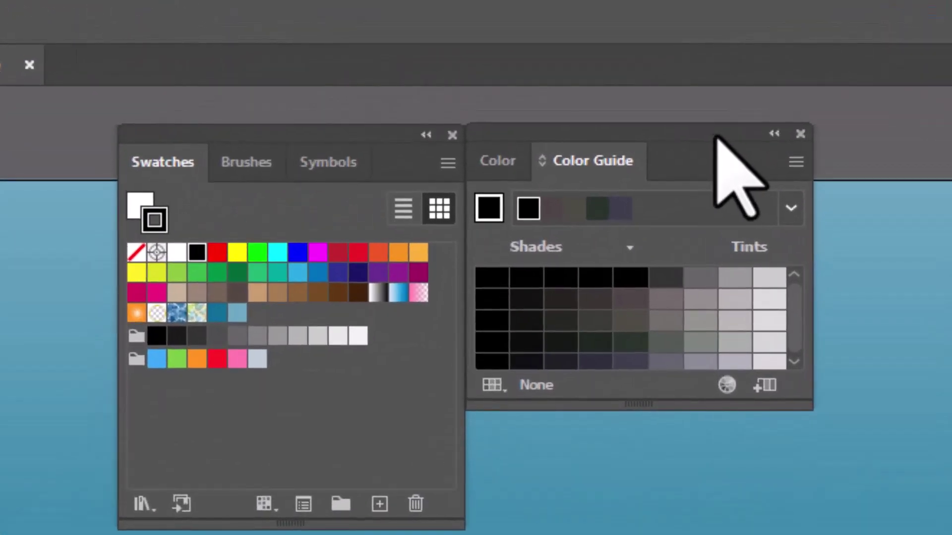
# Set the stroke color to a bright green swatch and the fill to none.
pyautogui.click(198, 272)
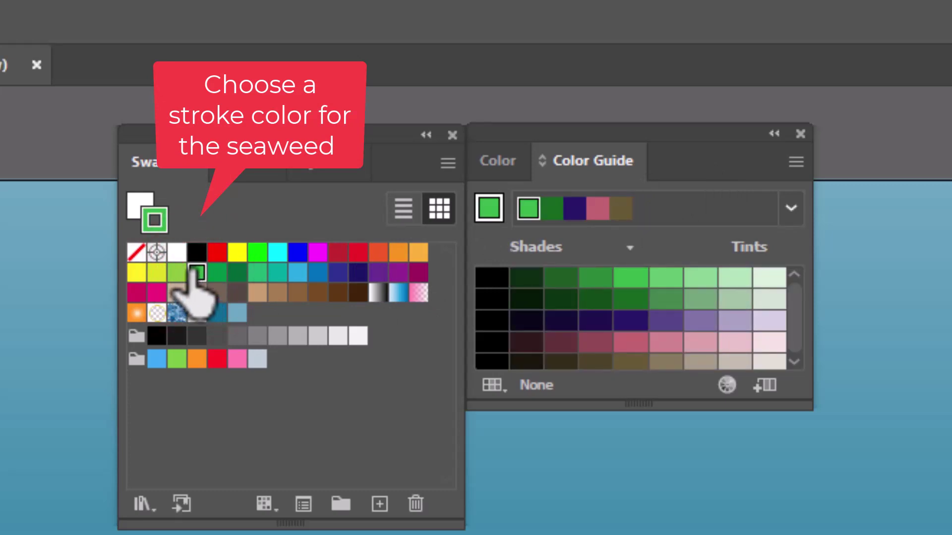
pyautogui.click(136, 200)
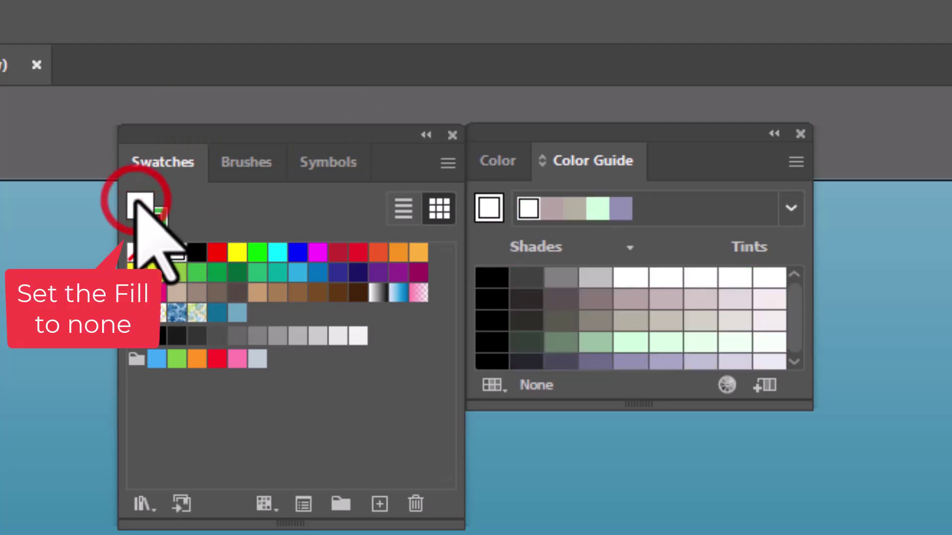
pyautogui.click(136, 252)
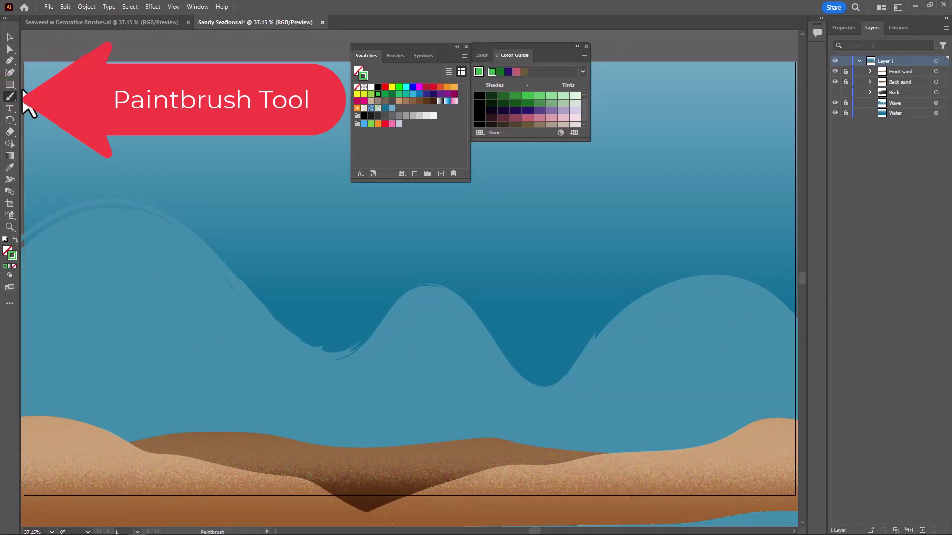
# Open the decorative Elegant Curl & Floral Brush Set library and browse its brushes for a seaweed shape.
pyautogui.click(396, 56)
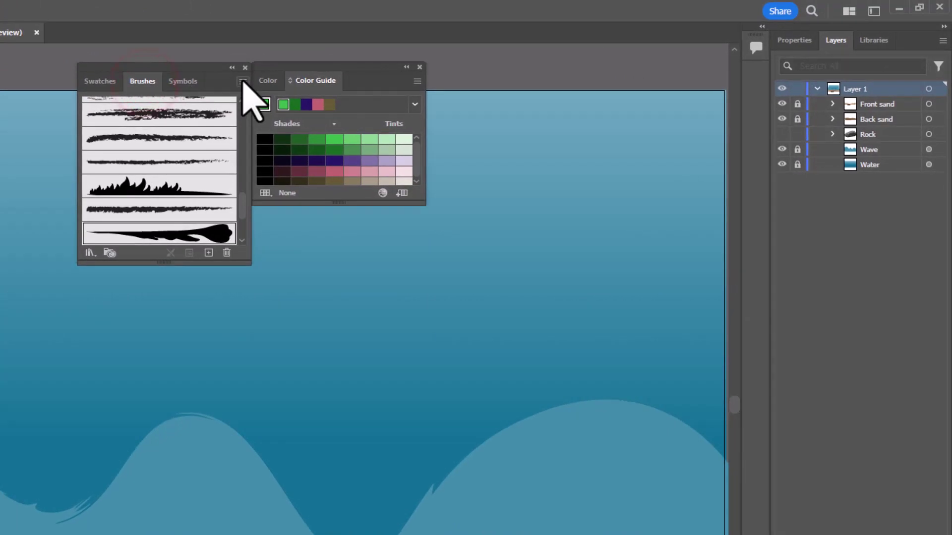
pyautogui.click(242, 82)
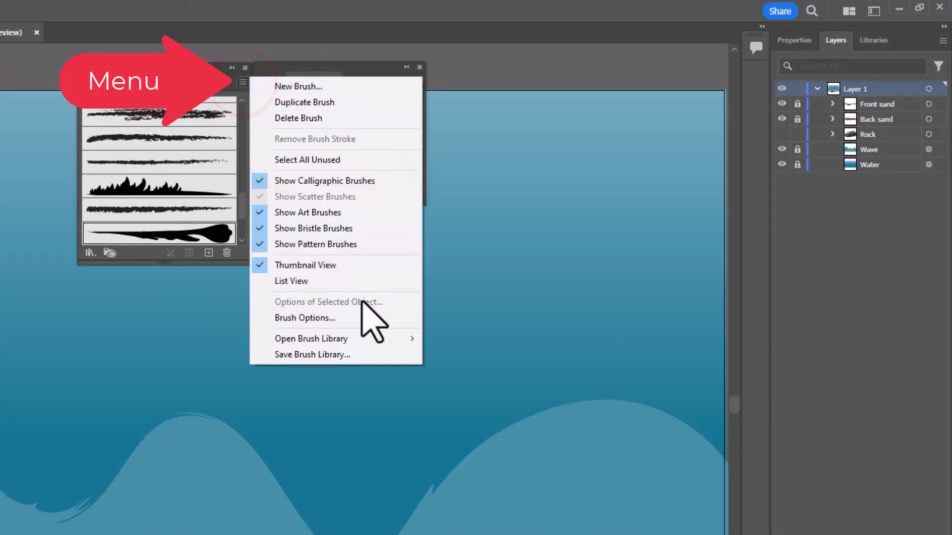
pyautogui.moveTo(376, 334)
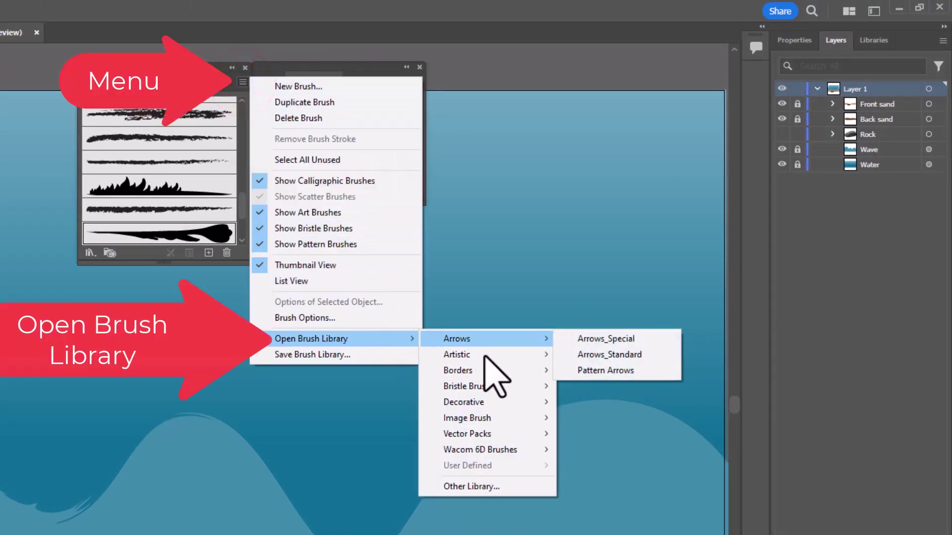
pyautogui.moveTo(501, 402)
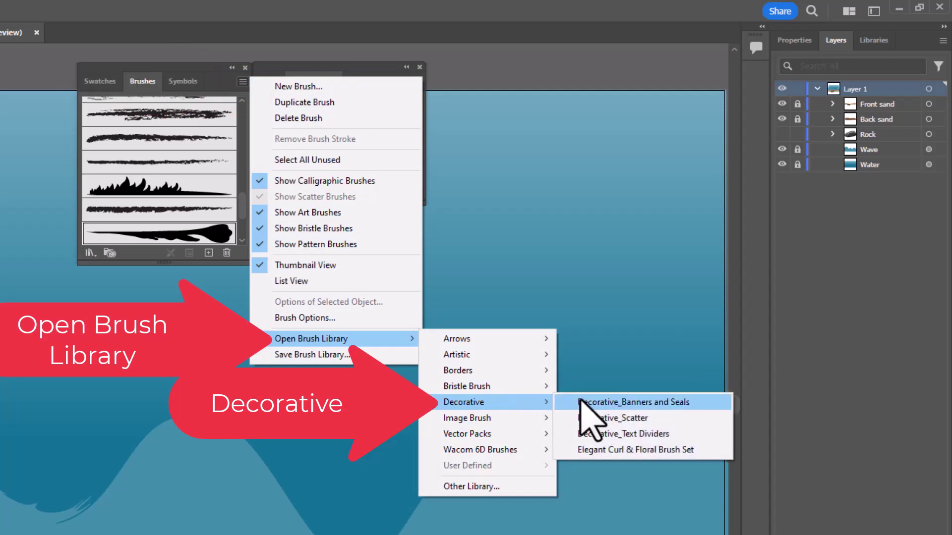
pyautogui.click(644, 451)
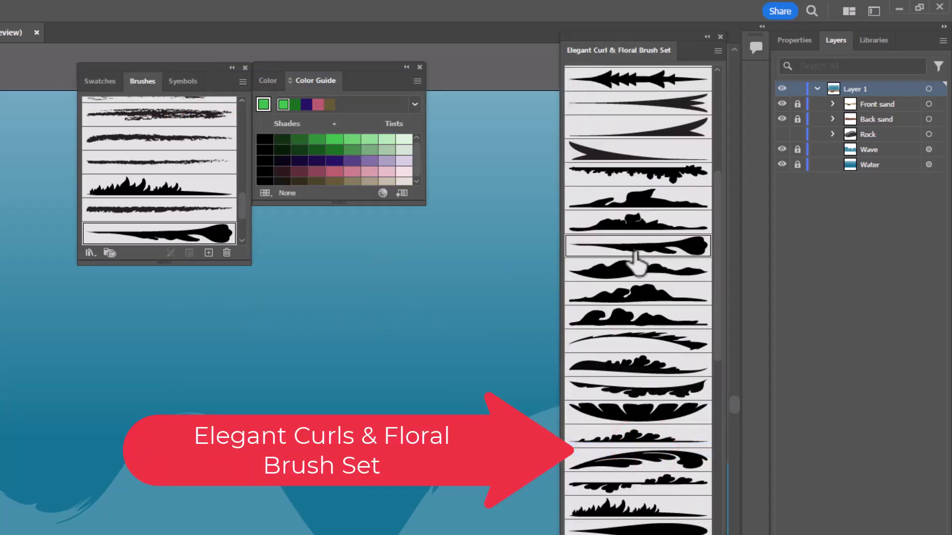
pyautogui.scroll(-5, 636, 257)
pyautogui.scroll(5, 634, 266)
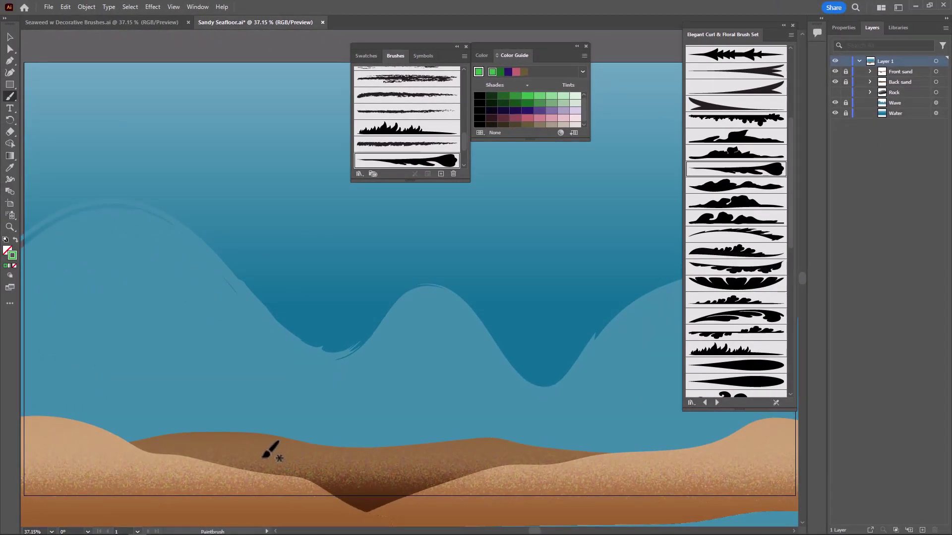
# Paint a tall seaweed frond curving up and left from the back sand, and set its stroke weight to 3 pt.
pyautogui.moveTo(260, 455)
pyautogui.mouseDown()
pyautogui.moveTo(266, 406)
pyautogui.moveTo(246, 320)
pyautogui.moveTo(150, 150)
pyautogui.mouseUp()
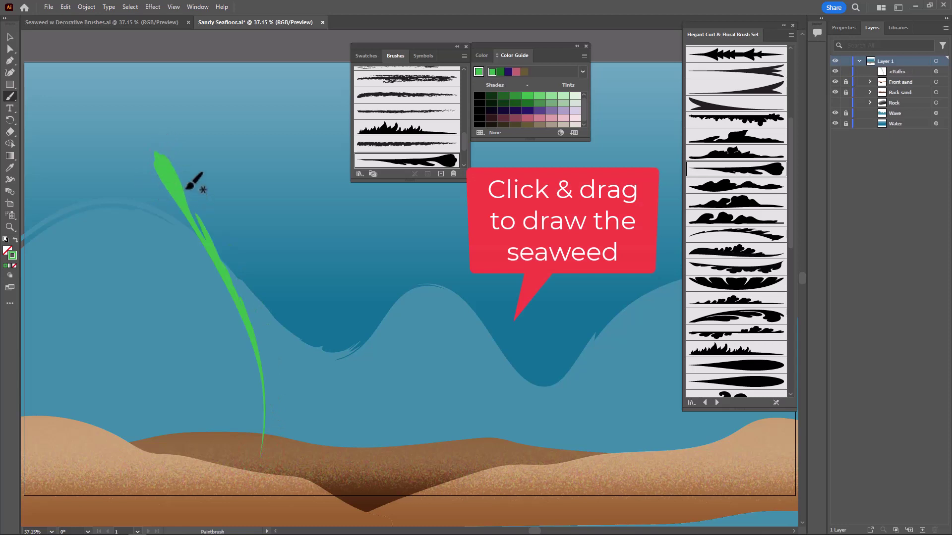
pyautogui.click(8, 36)
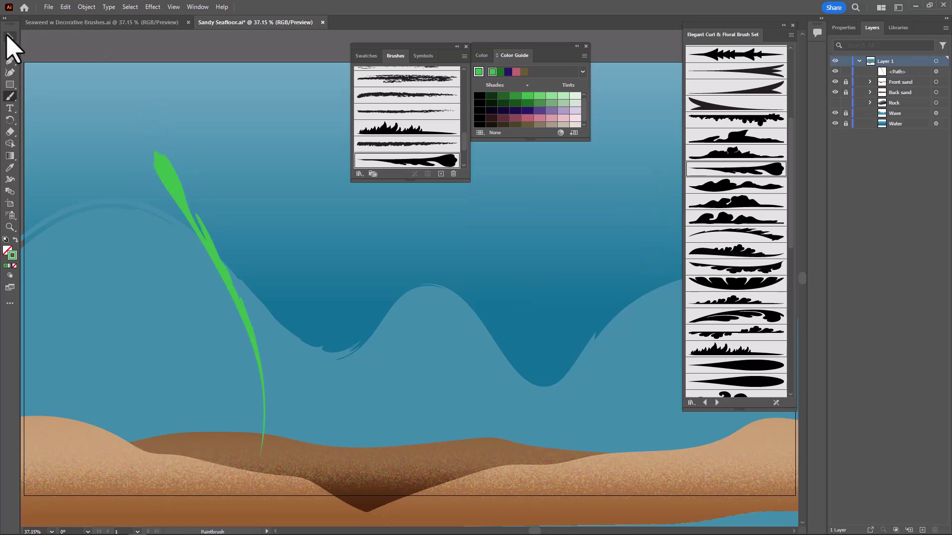
pyautogui.click(171, 177)
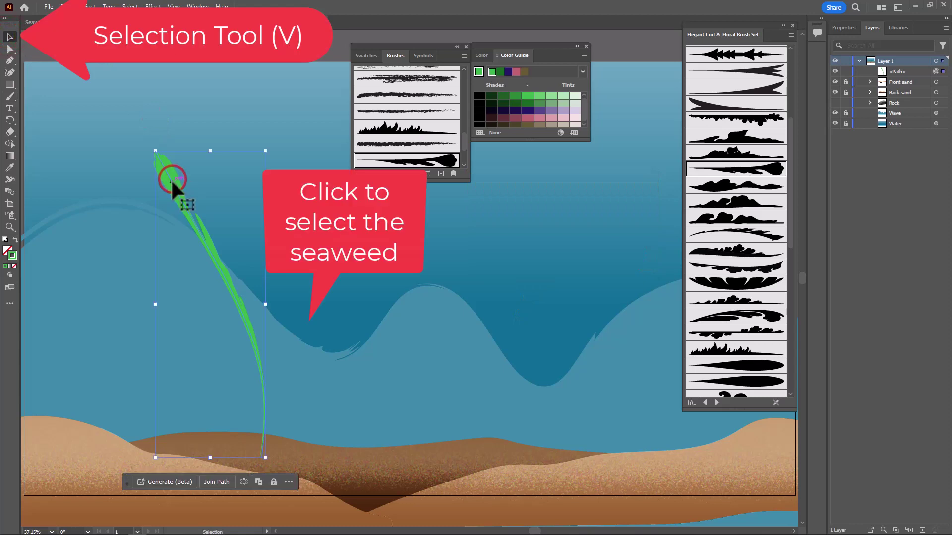
pyautogui.click(843, 28)
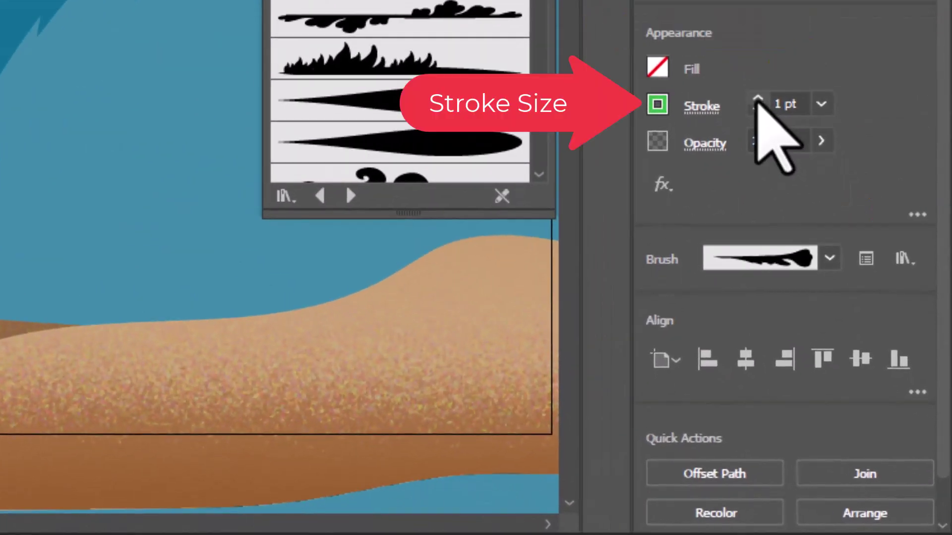
pyautogui.click(758, 100)
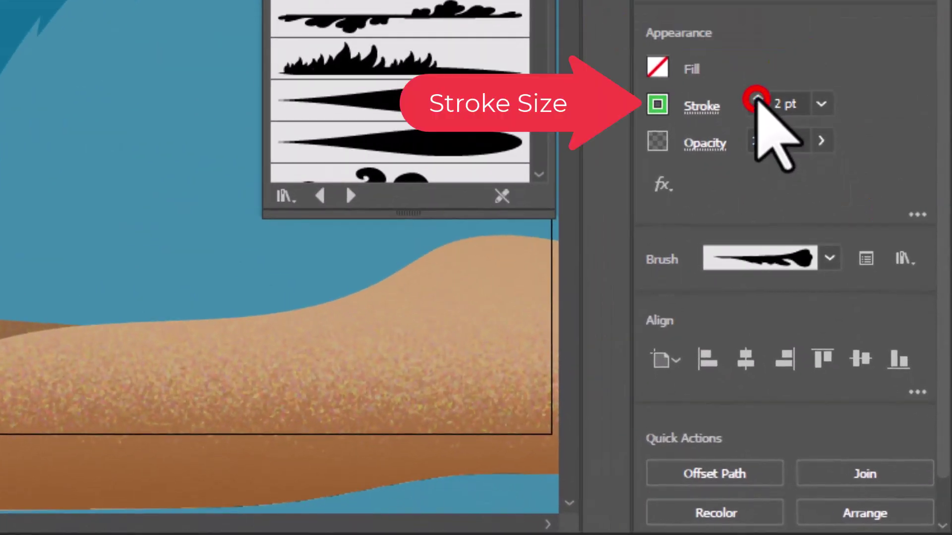
pyautogui.click(758, 101)
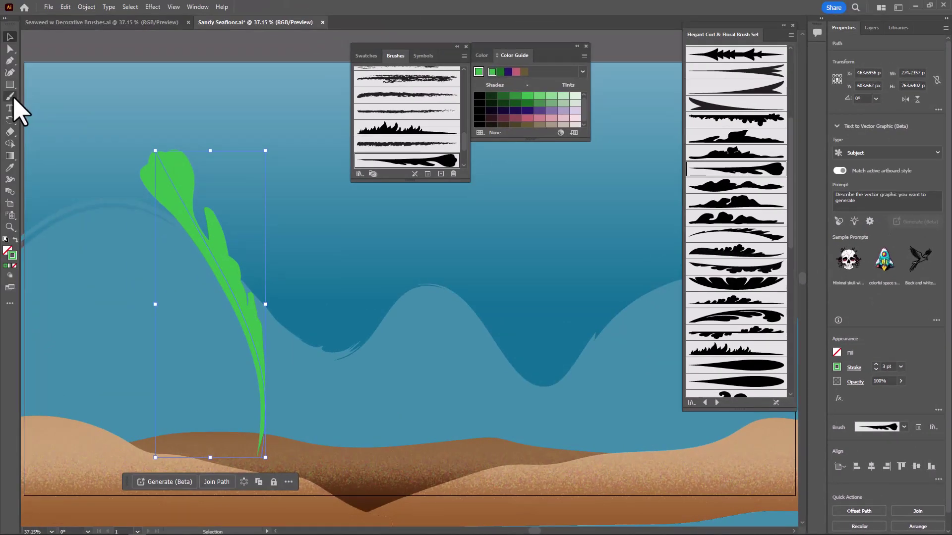
# Paint six more fronds of varied height and direction fanning out from the same base, undoing one misplaced stroke.
pyautogui.click(10, 97)
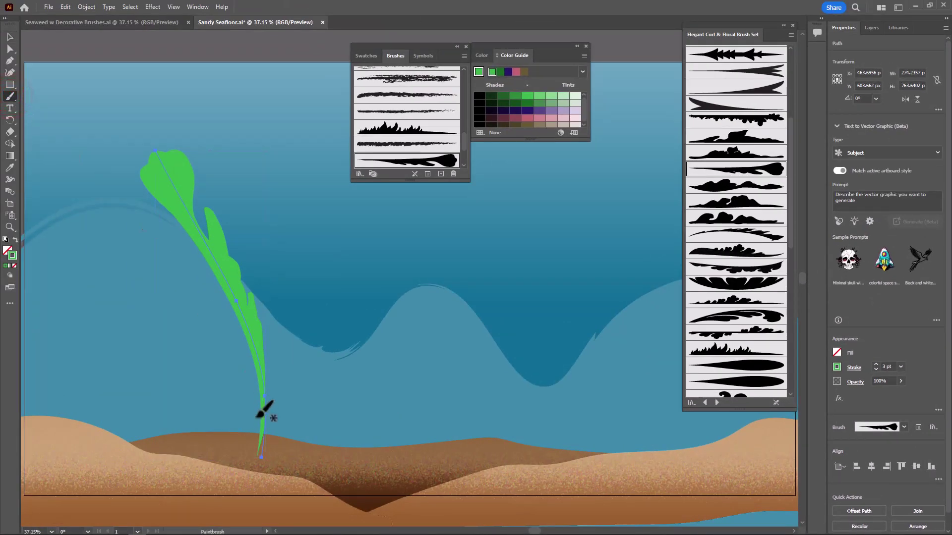
pyautogui.moveTo(270, 455)
pyautogui.mouseDown()
pyautogui.moveTo(288, 339)
pyautogui.moveTo(356, 200)
pyautogui.moveTo(364, 162)
pyautogui.mouseUp()
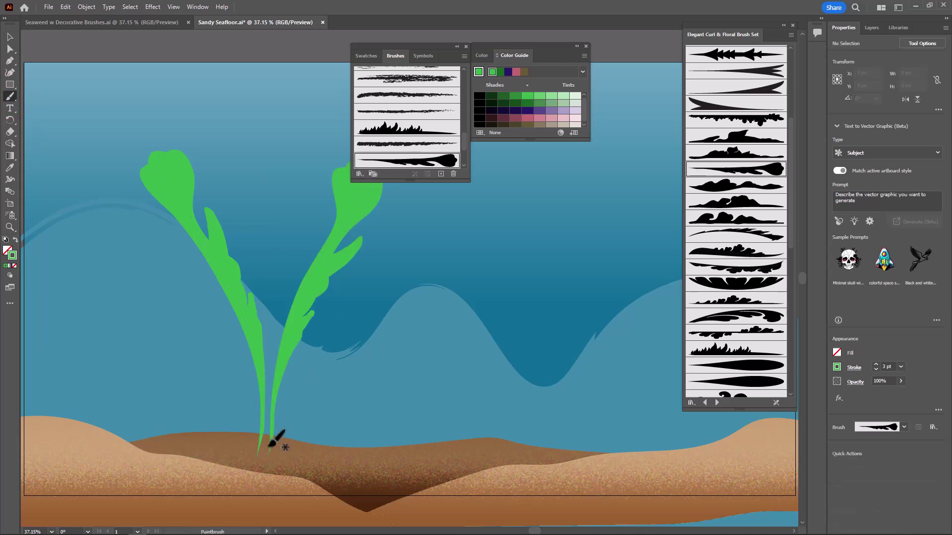
pyautogui.moveTo(262, 429)
pyautogui.mouseDown()
pyautogui.moveTo(228, 373)
pyautogui.moveTo(143, 312)
pyautogui.mouseUp()
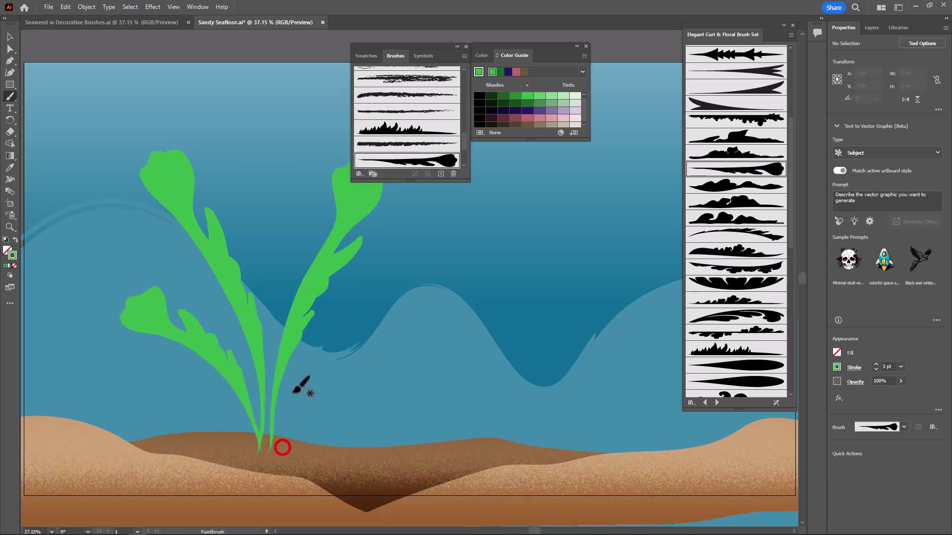
pyautogui.moveTo(293, 392); pyautogui.dragTo(420, 248)
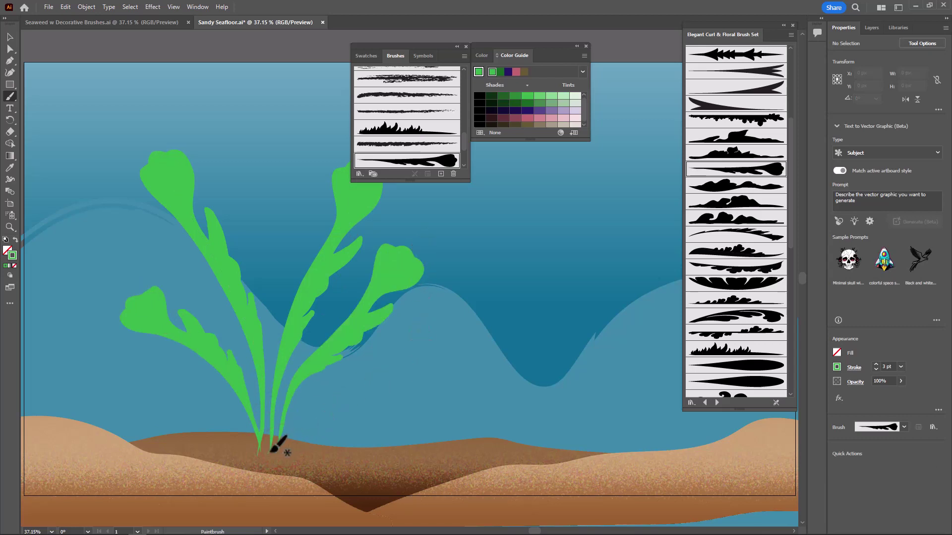
pyautogui.moveTo(280, 447)
pyautogui.mouseDown()
pyautogui.moveTo(272, 206)
pyautogui.moveTo(215, 81)
pyautogui.moveTo(205, 79)
pyautogui.mouseUp()
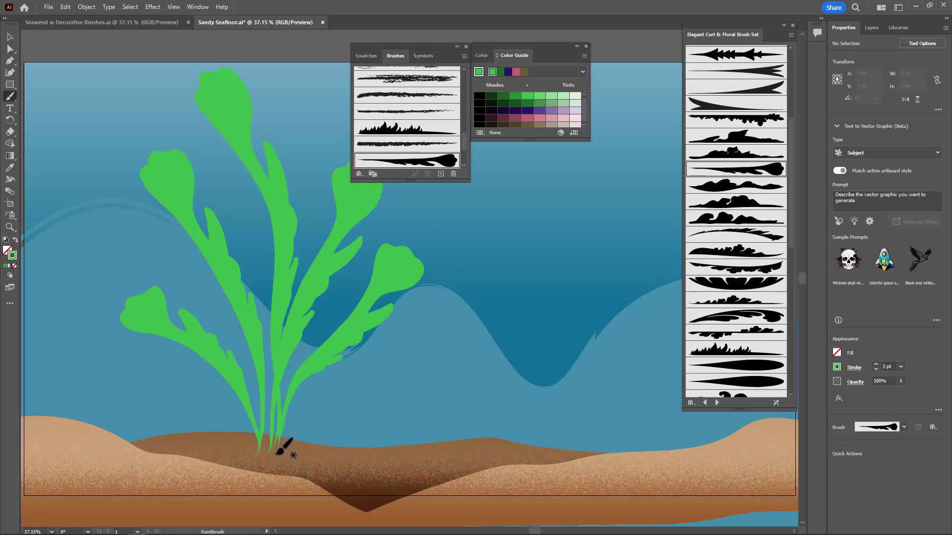
pyautogui.moveTo(257, 368)
pyautogui.mouseDown()
pyautogui.moveTo(146, 246)
pyautogui.moveTo(137, 157)
pyautogui.mouseUp()
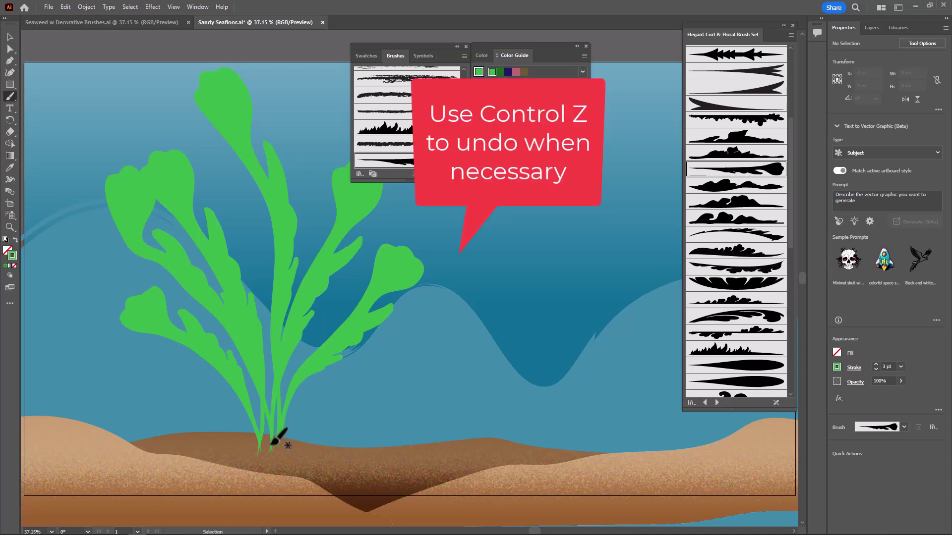
pyautogui.hotkey('ctrl', 'z')
pyautogui.moveTo(284, 388)
pyautogui.mouseDown()
pyautogui.moveTo(214, 286)
pyautogui.moveTo(100, 224)
pyautogui.moveTo(76, 121)
pyautogui.mouseUp()
pyautogui.moveTo(271, 445)
pyautogui.mouseDown()
pyautogui.moveTo(265, 367)
pyautogui.moveTo(292, 173)
pyautogui.moveTo(332, 75)
pyautogui.mouseUp()
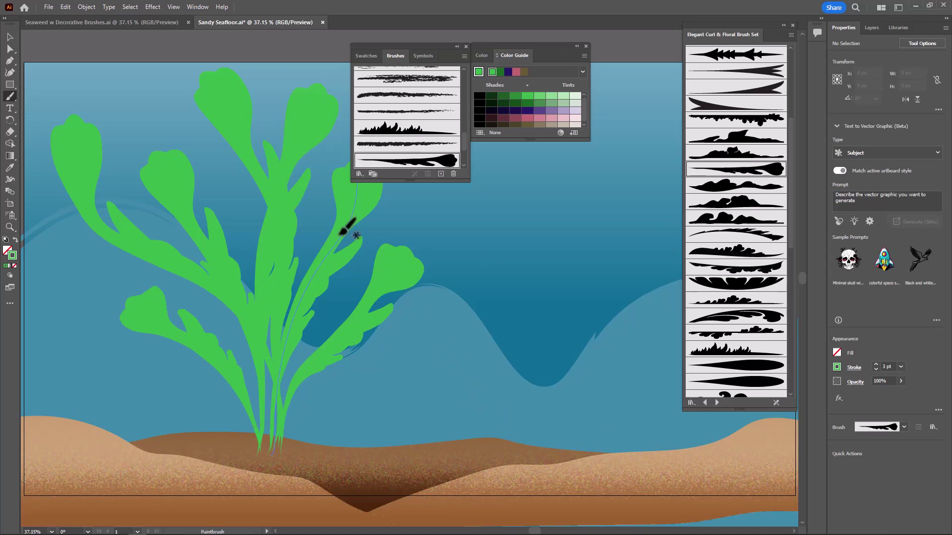
# Select all the seaweed fronds and convert their brush strokes to filled shapes with Outline Stroke.
pyautogui.click(11, 38)
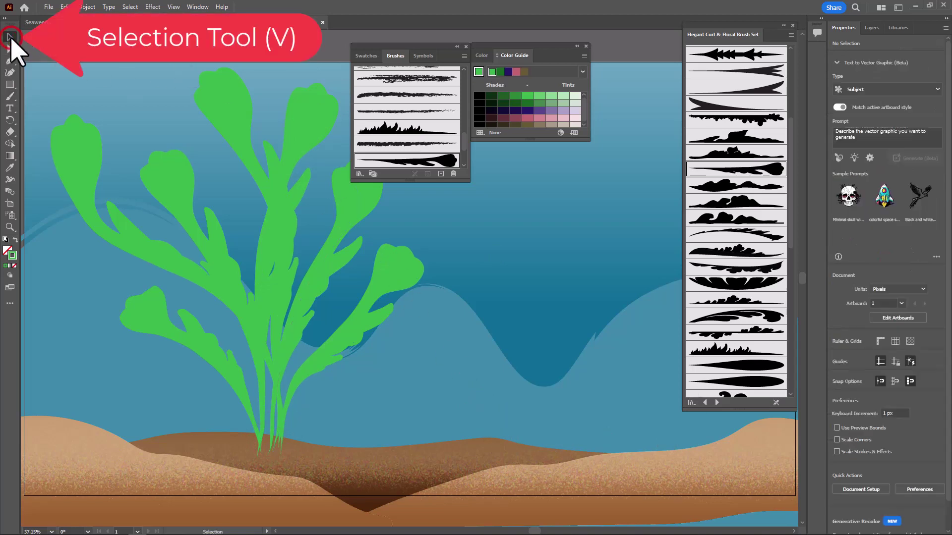
pyautogui.click(64, 238)
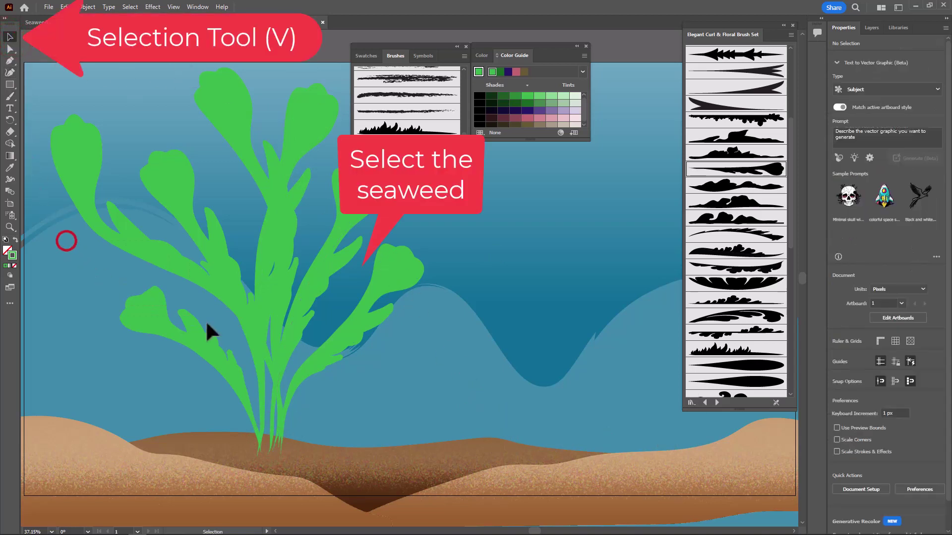
pyautogui.hotkey('ctrl', 'a')
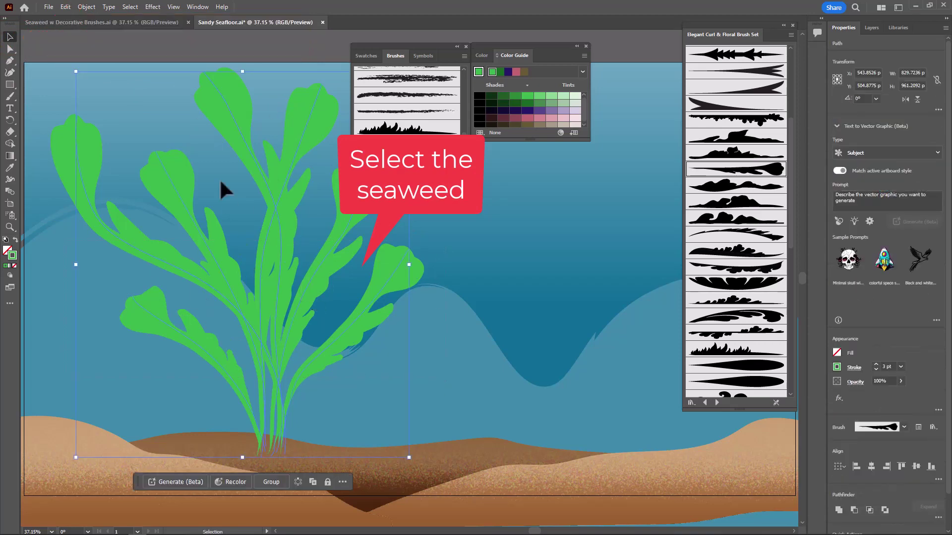
pyautogui.click(85, 7)
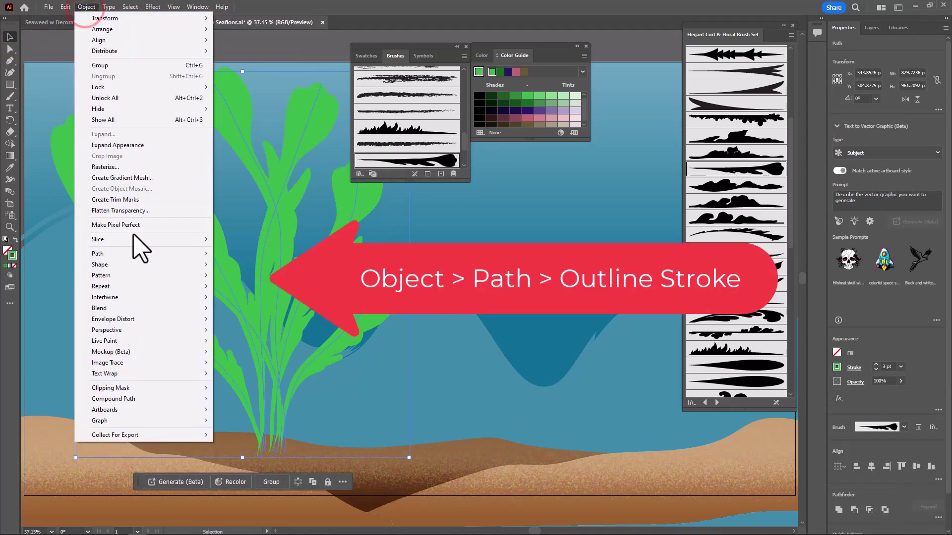
pyautogui.moveTo(149, 255)
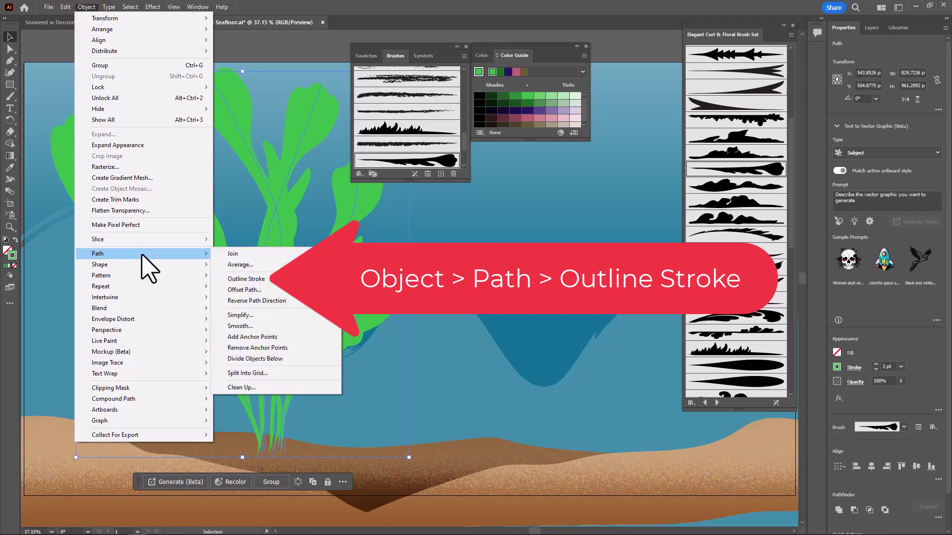
pyautogui.click(237, 279)
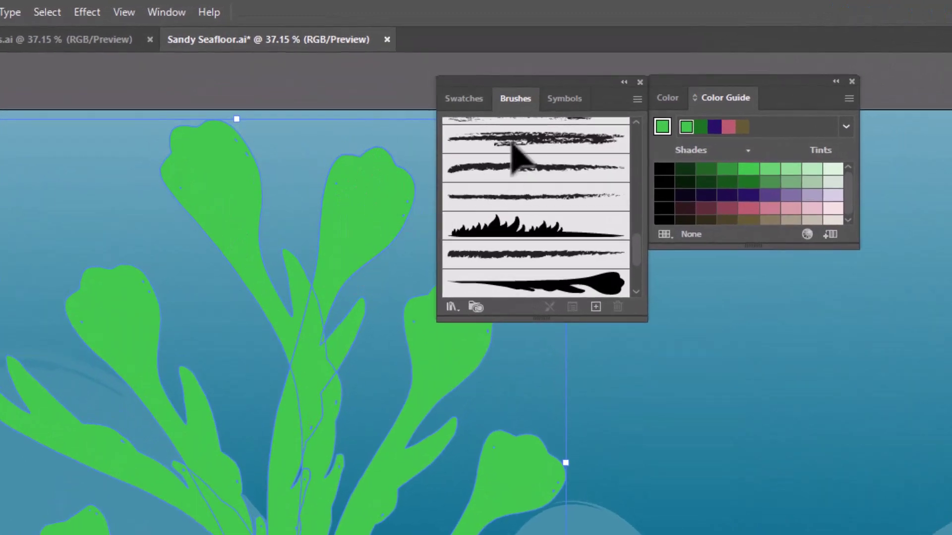
# Give the outlined fronds a dark green stroke and apply the rough, scratchy multi-line art brush, trying the smoother charcoal-like brush first.
pyautogui.click(471, 97)
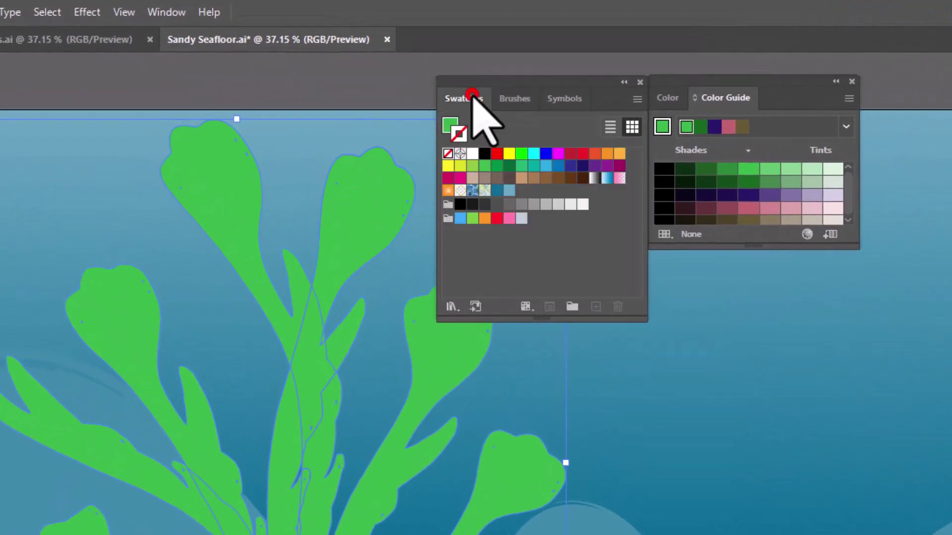
pyautogui.click(508, 167)
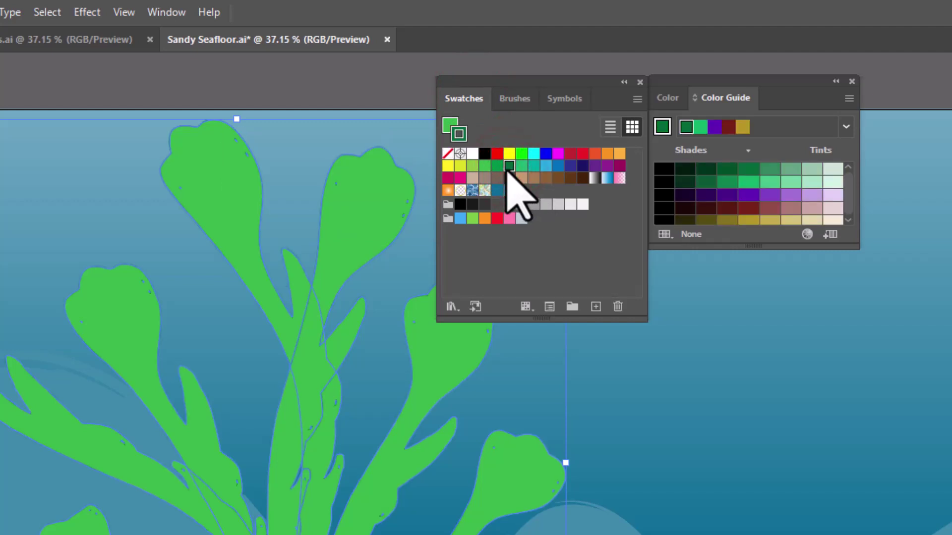
pyautogui.click(515, 99)
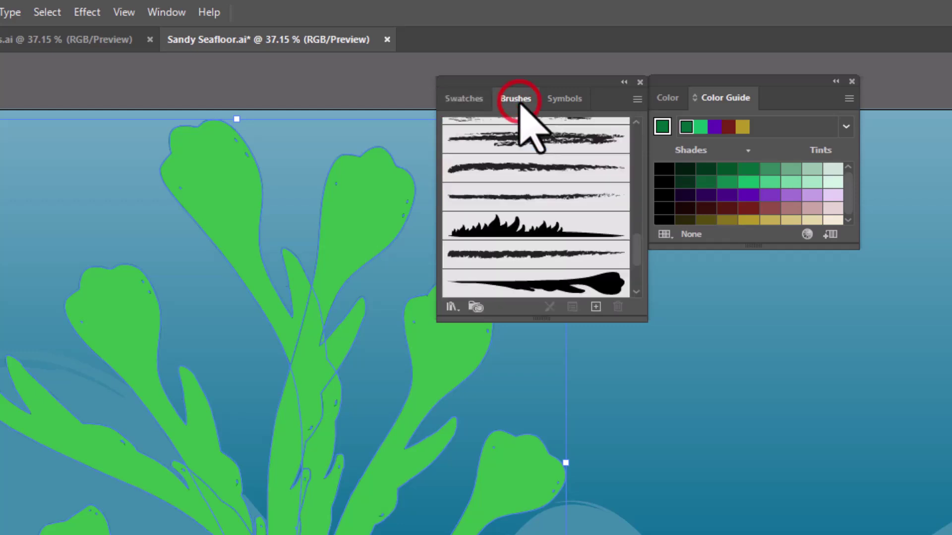
pyautogui.click(541, 169)
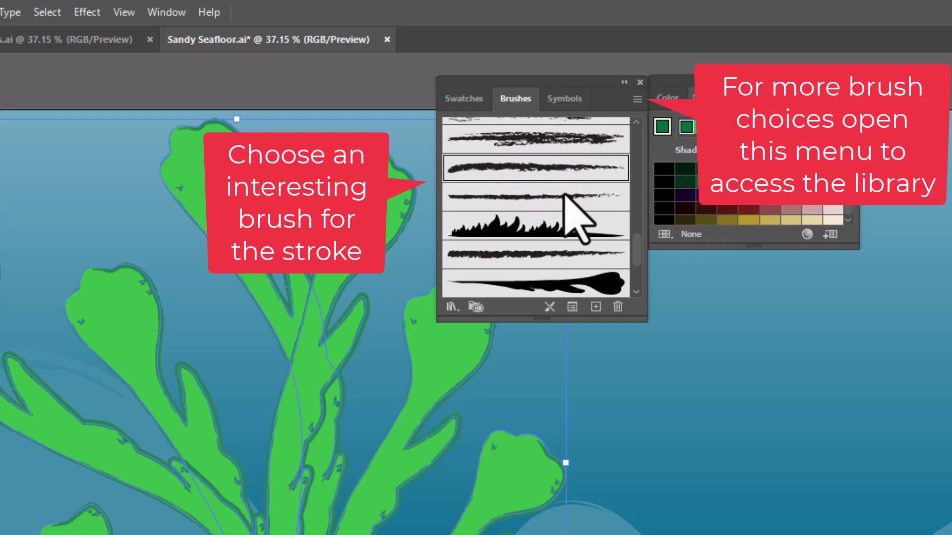
pyautogui.click(548, 137)
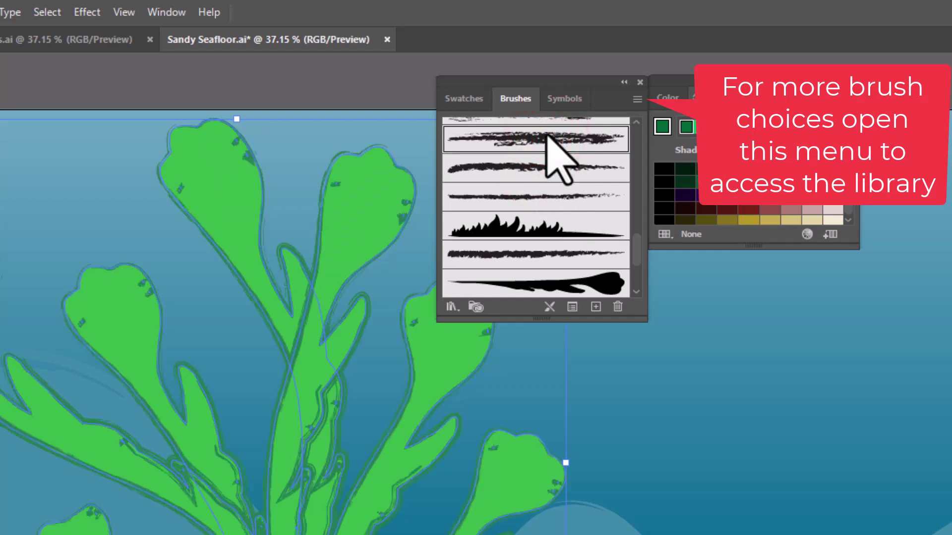
pyautogui.click(546, 134)
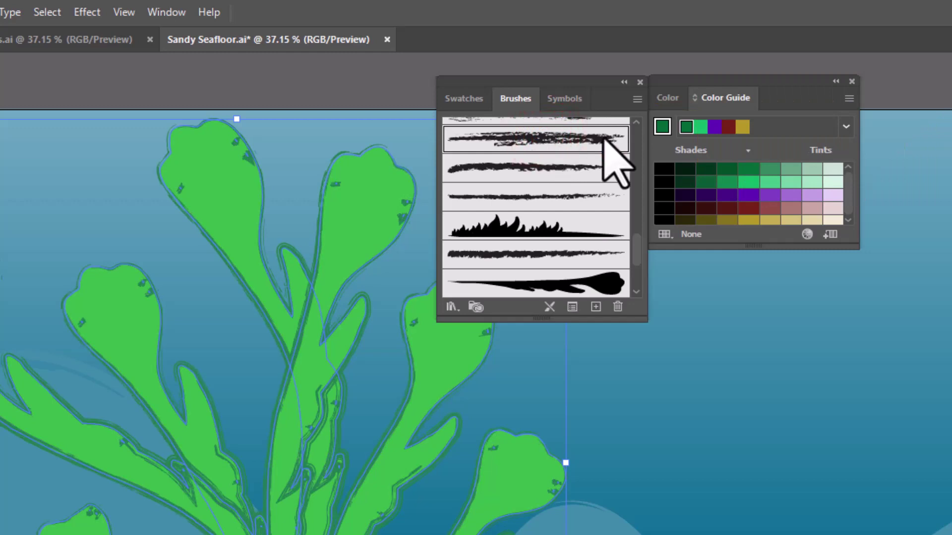
# Change the fronds' stroke color to the slightly lighter medium green swatch beside the dark green one.
pyautogui.click(463, 99)
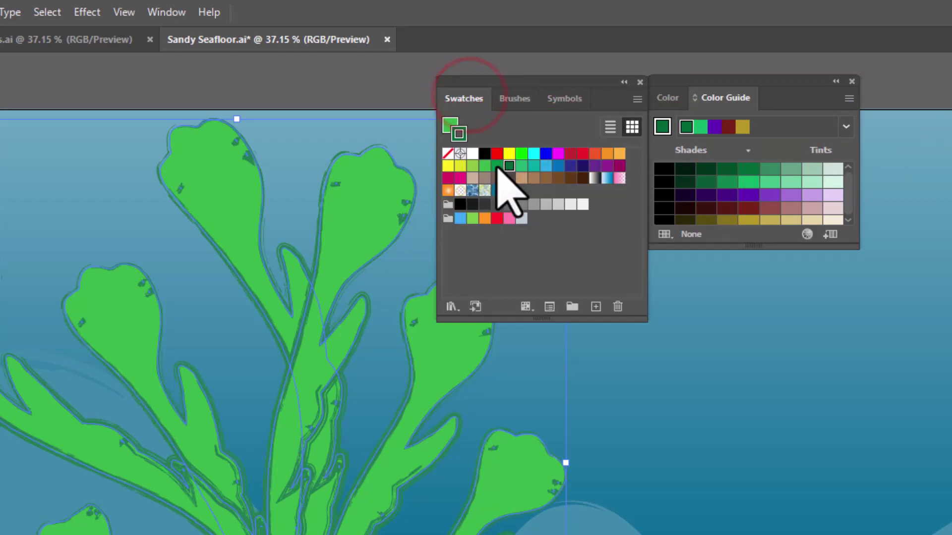
pyautogui.click(497, 166)
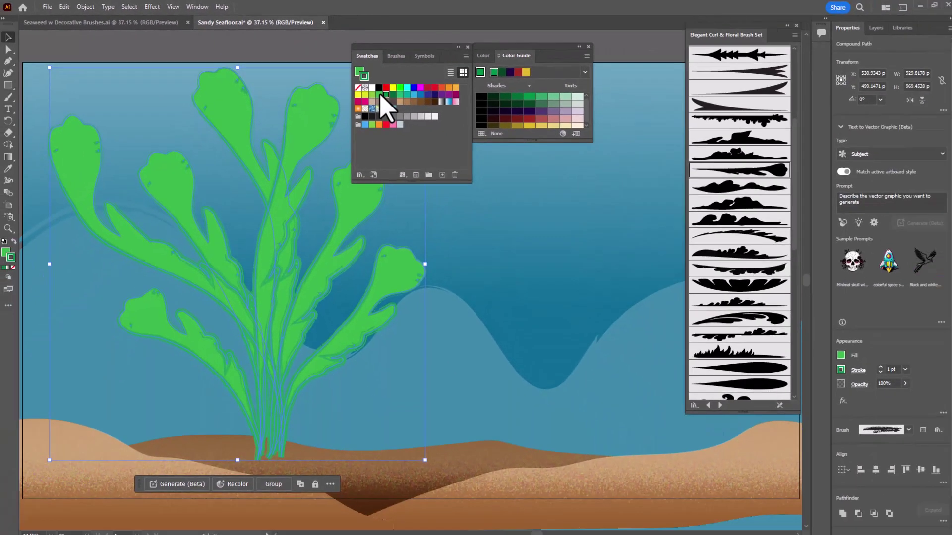
# Group all the fronds and move the seaweed group slightly down toward the front sand.
pyautogui.click(86, 7)
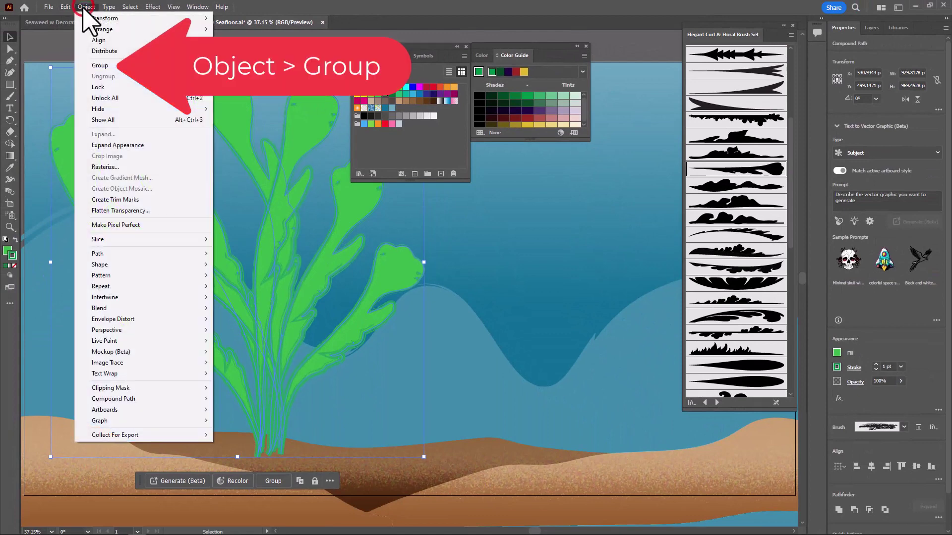
pyautogui.click(99, 66)
pyautogui.moveTo(227, 103); pyautogui.dragTo(226, 137)
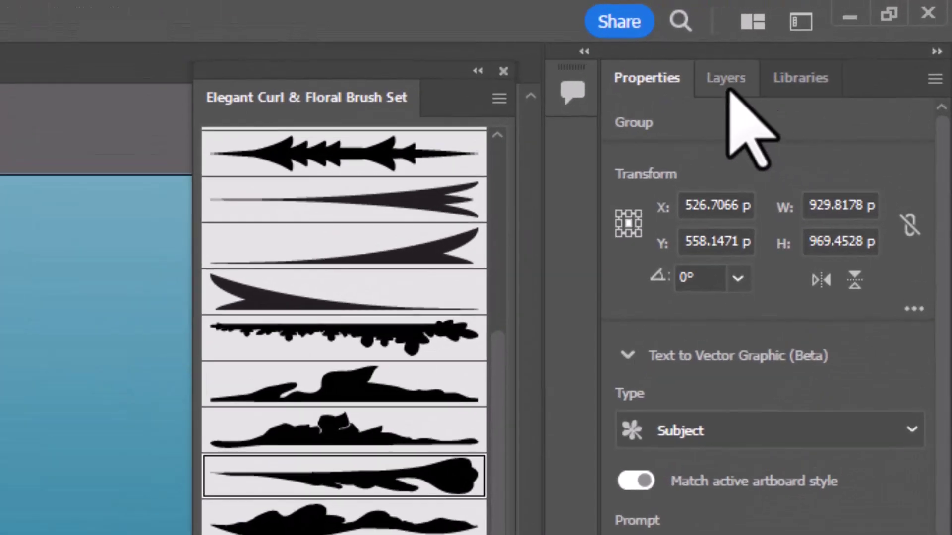
# Rename the seaweed group in the layer list as "Wide Seaweed".
pyautogui.click(869, 26)
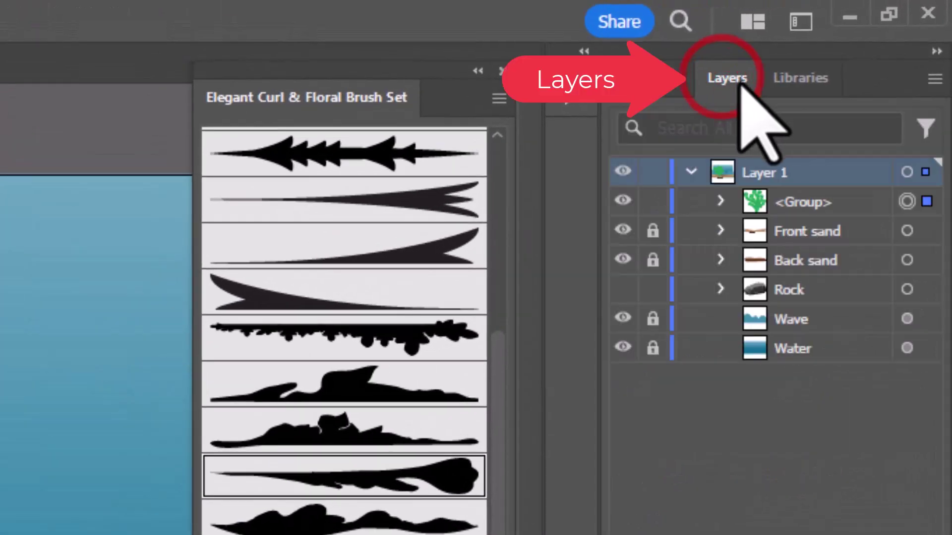
pyautogui.click(801, 202)
pyautogui.doubleClick(801, 201)
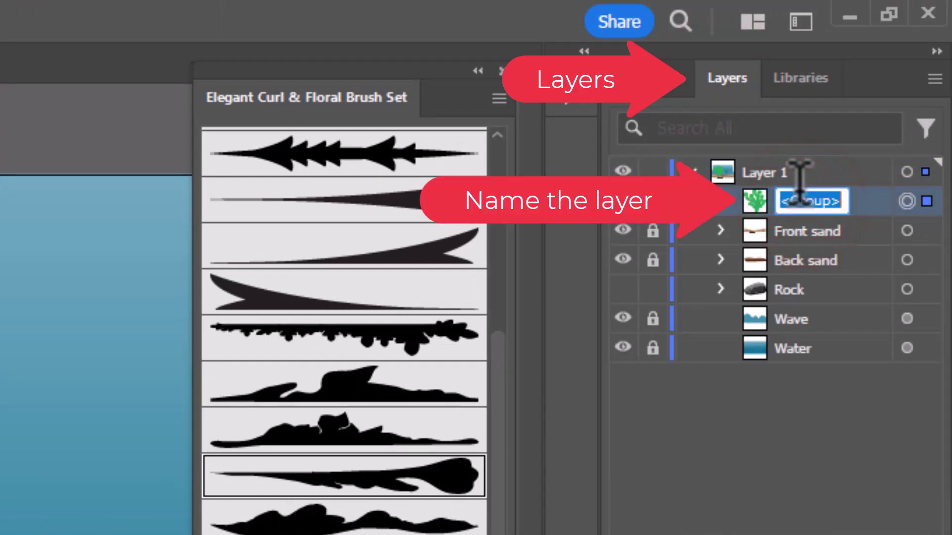
pyautogui.write('Wave')
pyautogui.write(' Seaweed')
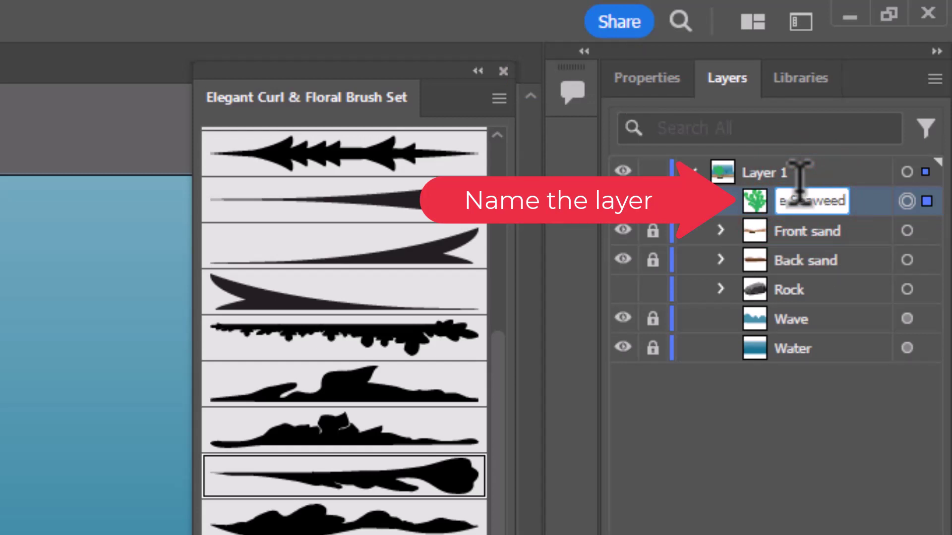
pyautogui.click(857, 180)
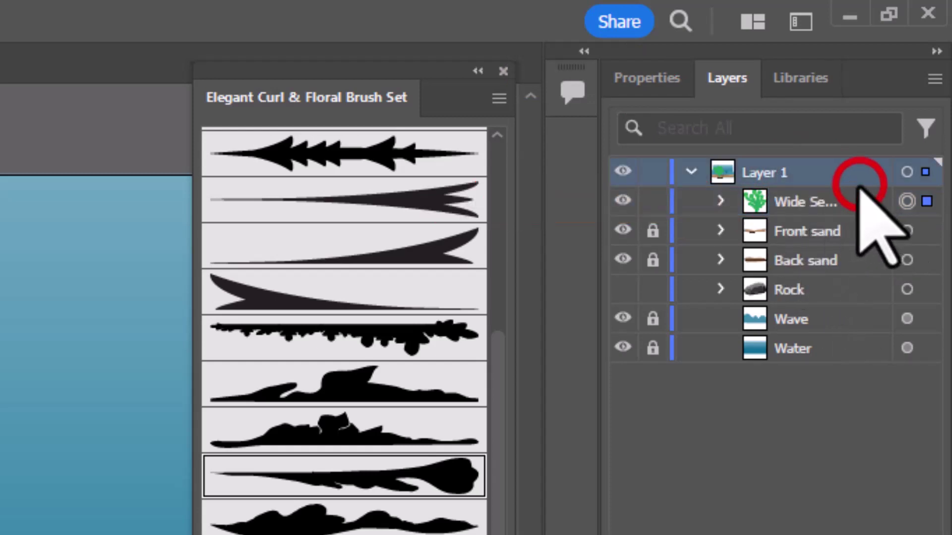
# Place the Wide Seaweed group beneath Front sand in the stacking order, and shift it about 41 px left and 12 px down.
pyautogui.moveTo(842, 199); pyautogui.dragTo(845, 254)
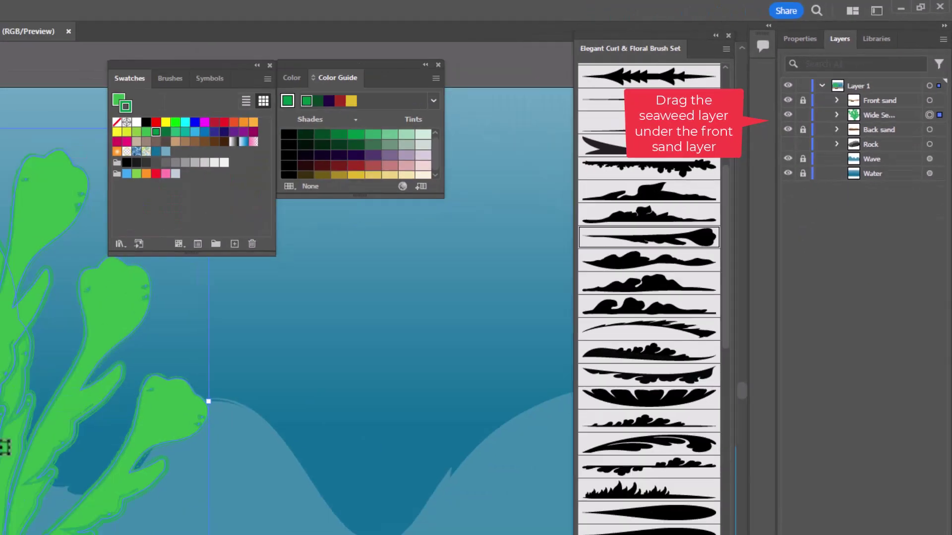
pyautogui.moveTo(257, 293); pyautogui.dragTo(241, 300)
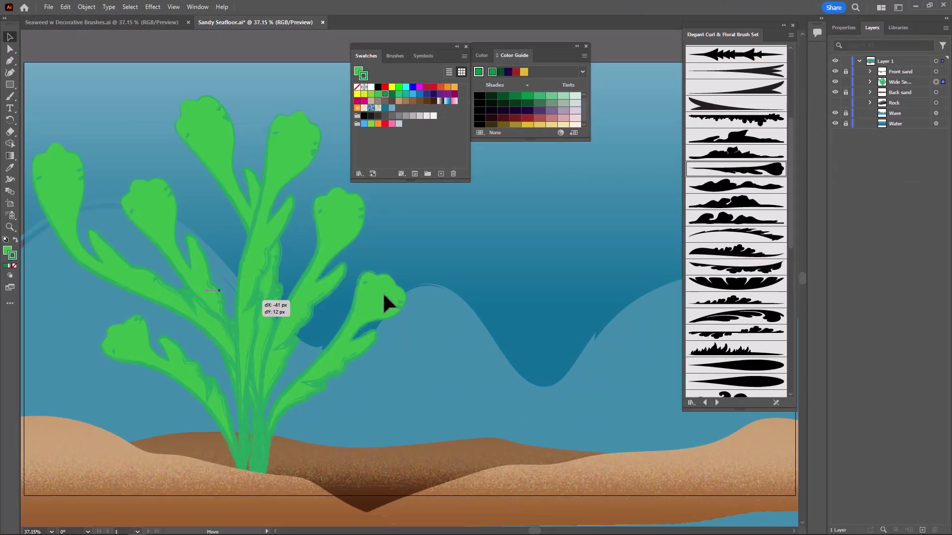
pyautogui.moveTo(384, 295); pyautogui.dragTo(383, 294)
pyautogui.click(498, 265)
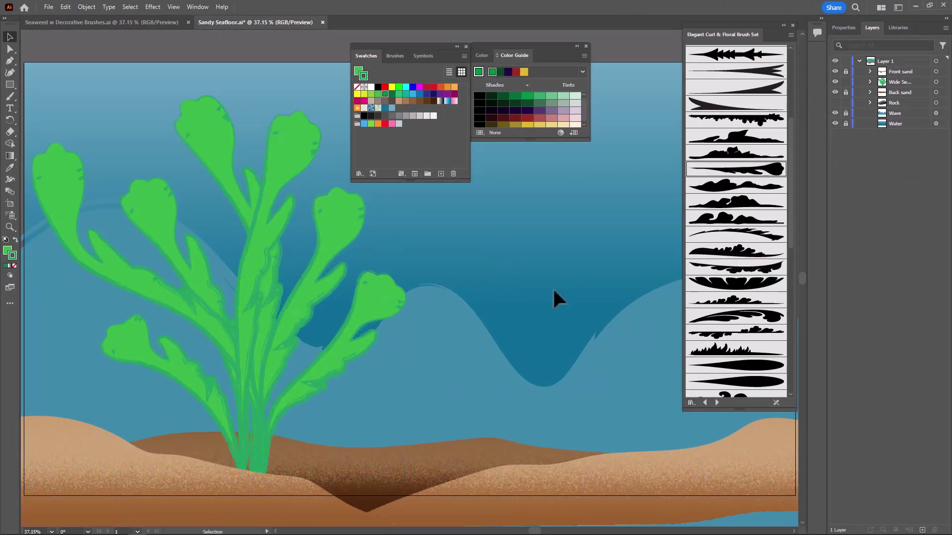